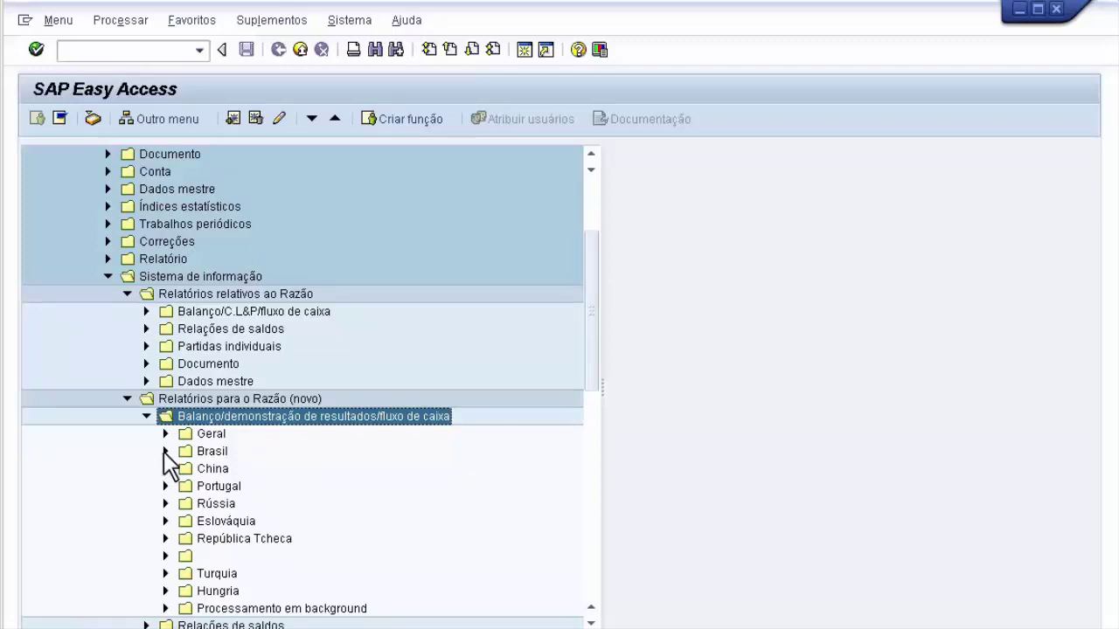
Open the S_ALR_87012284 Balanço/DRE report from the general real/real comparisons under the new ledger's balance sheet reports.
{"action": "left_click", "coordinate": [165, 451]}
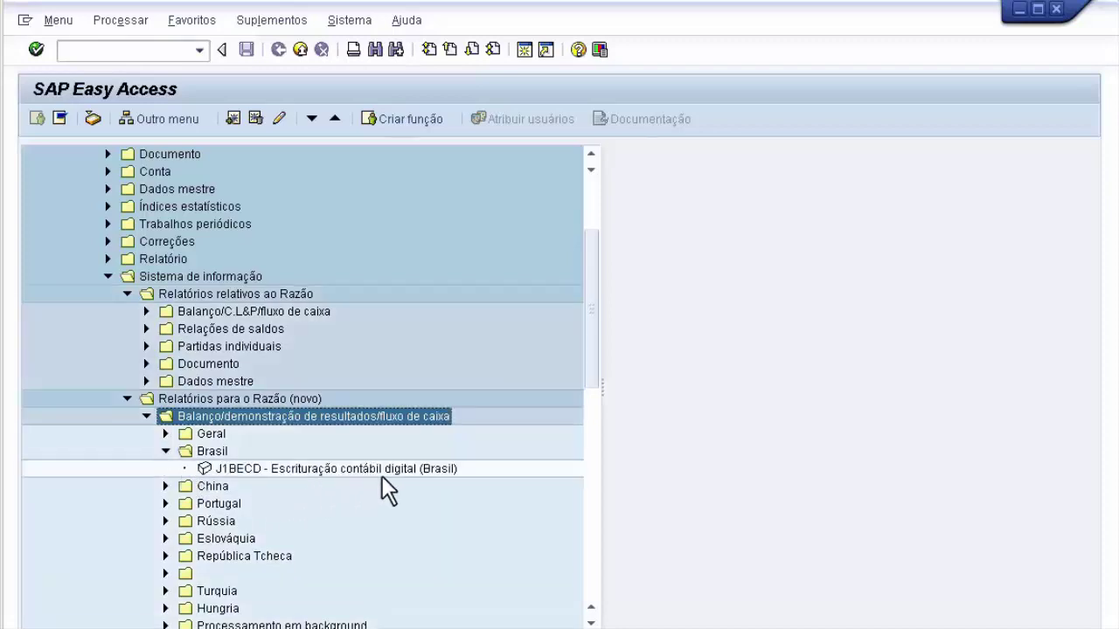
{"action": "left_click", "coordinate": [164, 452]}
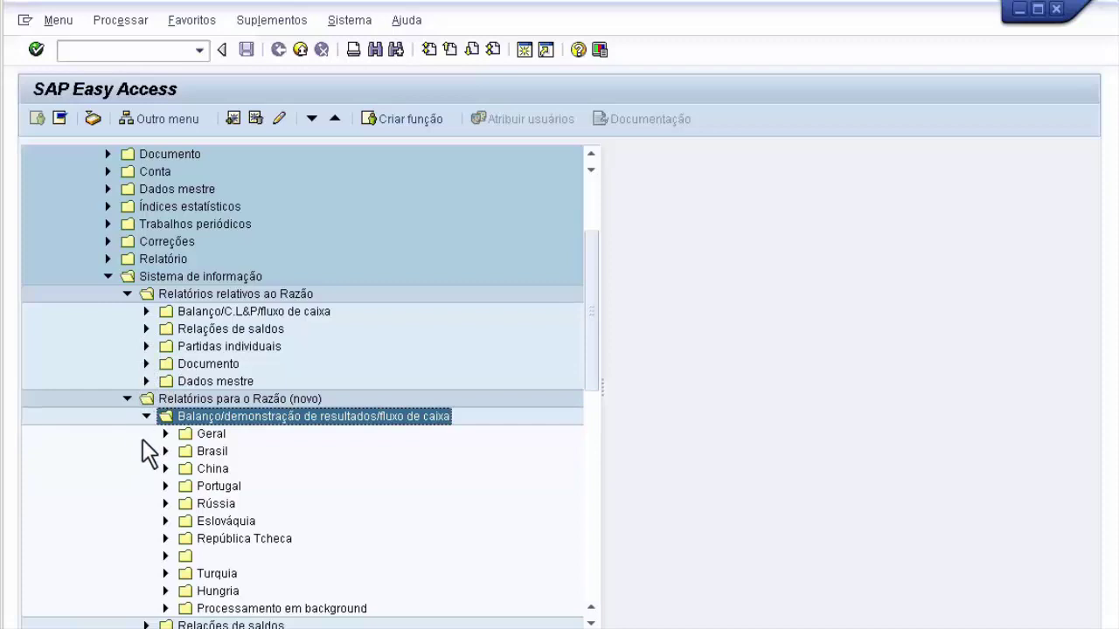
{"action": "left_click", "coordinate": [193, 435]}
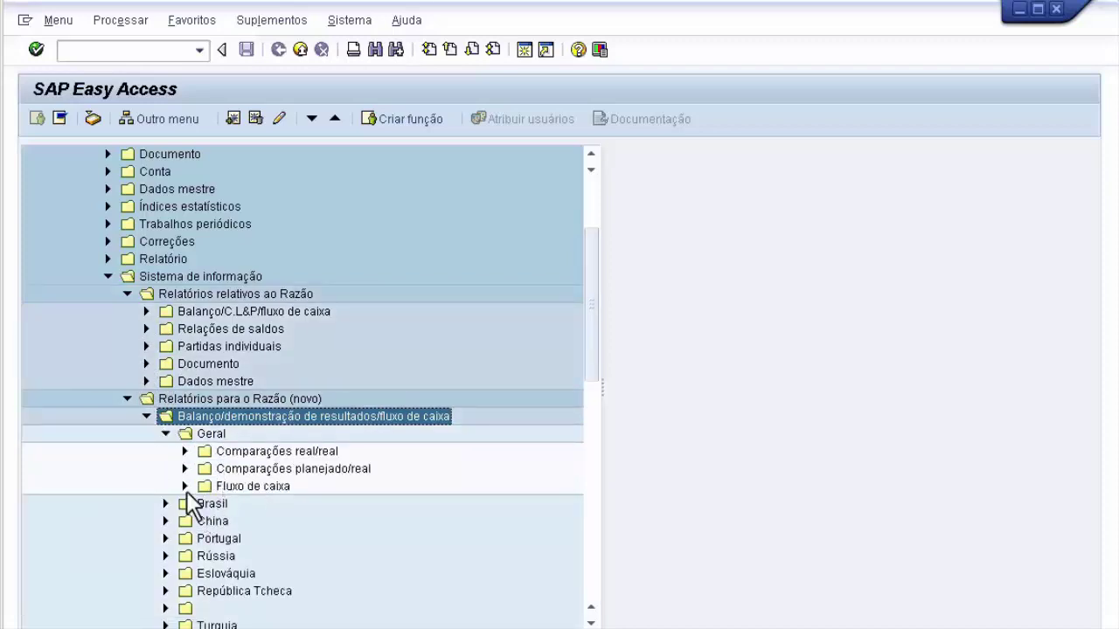
{"action": "left_click", "coordinate": [185, 486]}
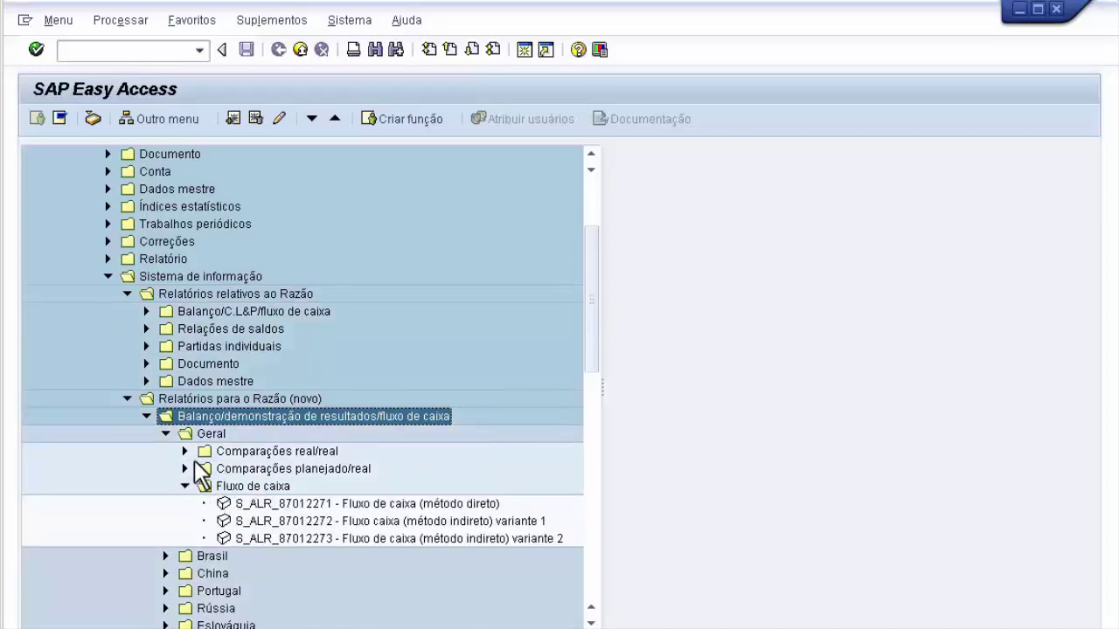
{"action": "left_click", "coordinate": [185, 451]}
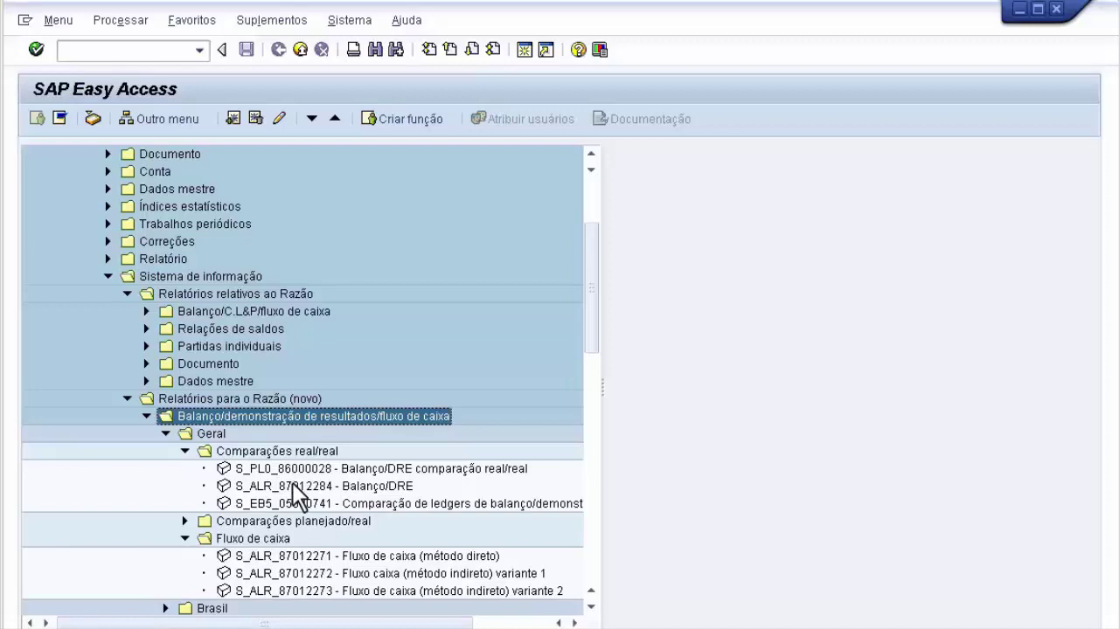
{"action": "double_click", "coordinate": [385, 486]}
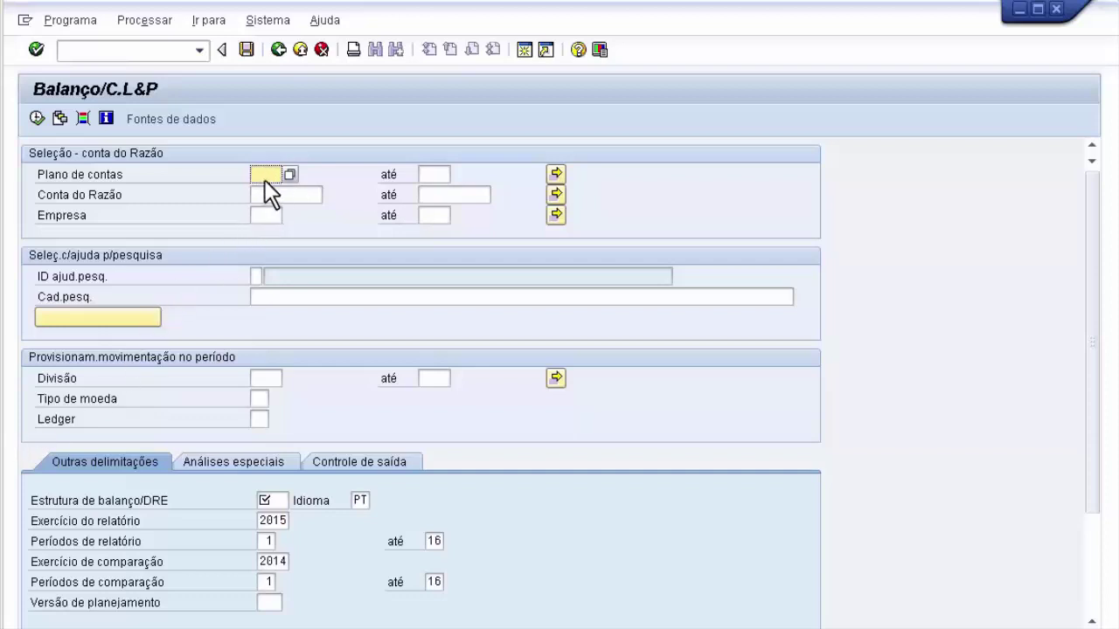
Set the chart of accounts range from 1 to ZZZZ and the company code to 3000.
{"action": "type", "text": "1"}
{"action": "left_click", "coordinate": [434, 174]}
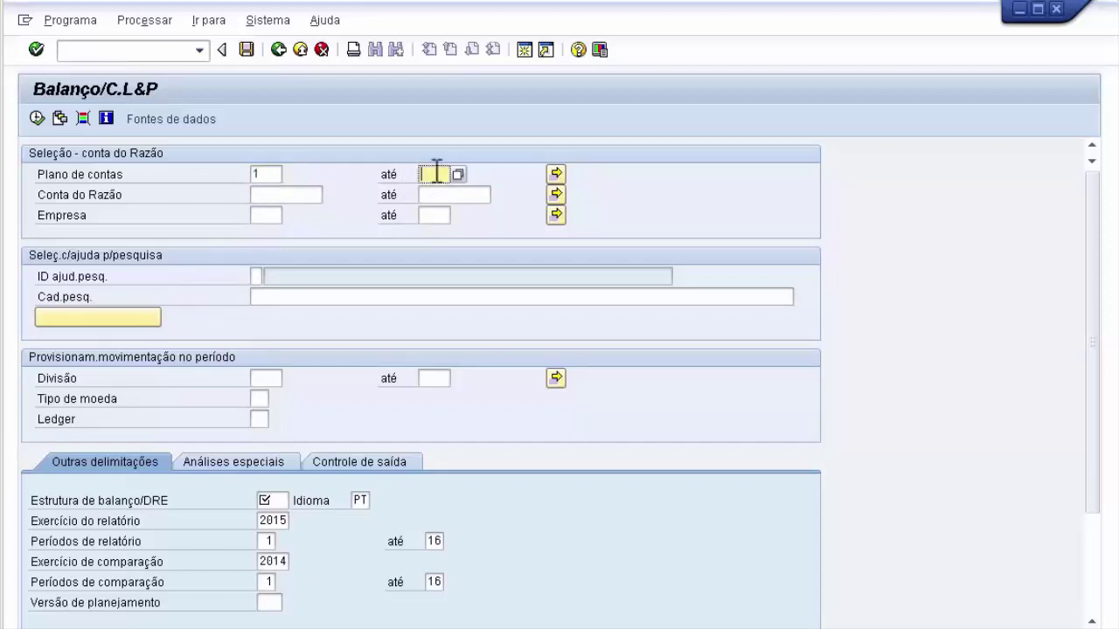
{"action": "type", "text": "ZZZZ"}
{"action": "left_click", "coordinate": [270, 215]}
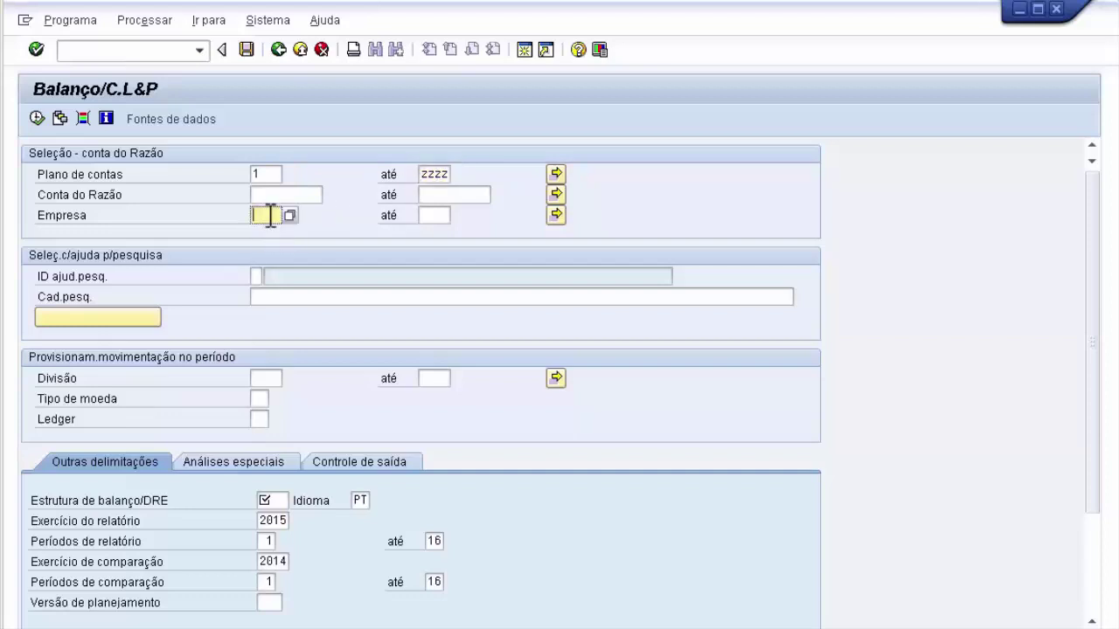
{"action": "type", "text": "3000"}
Set the report fiscal year to 2006 and the comparison fiscal year to 2010.
{"action": "left_click_drag", "start_coordinate": [278, 521], "coordinate": [213, 497]}
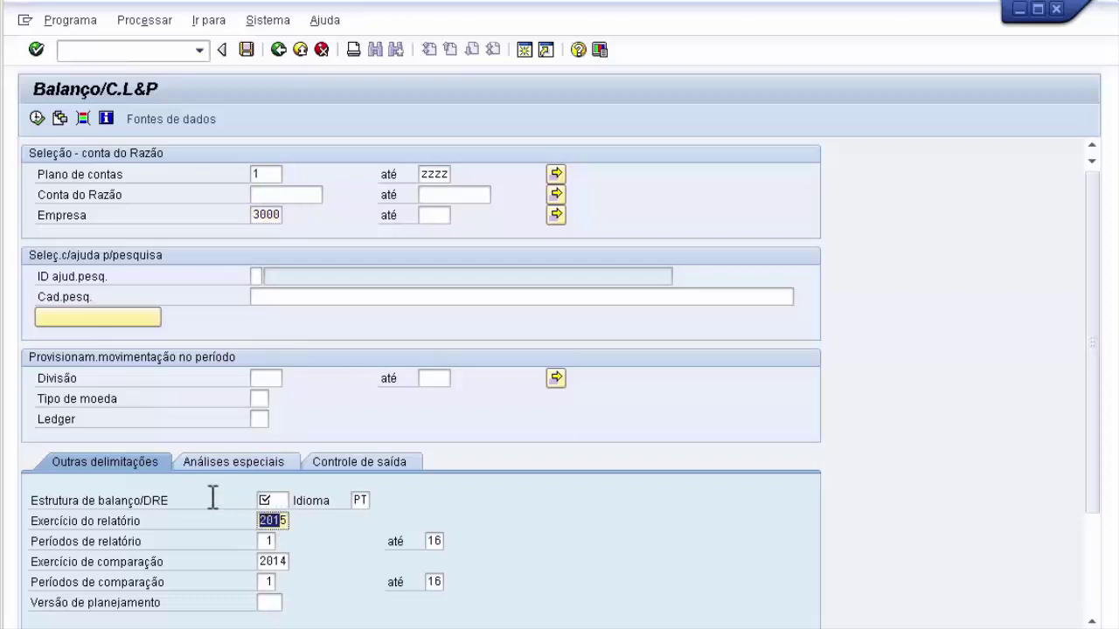
{"action": "key", "text": "Delete"}
{"action": "type", "text": "2006"}
{"action": "left_click_drag", "start_coordinate": [288, 562], "coordinate": [277, 567]}
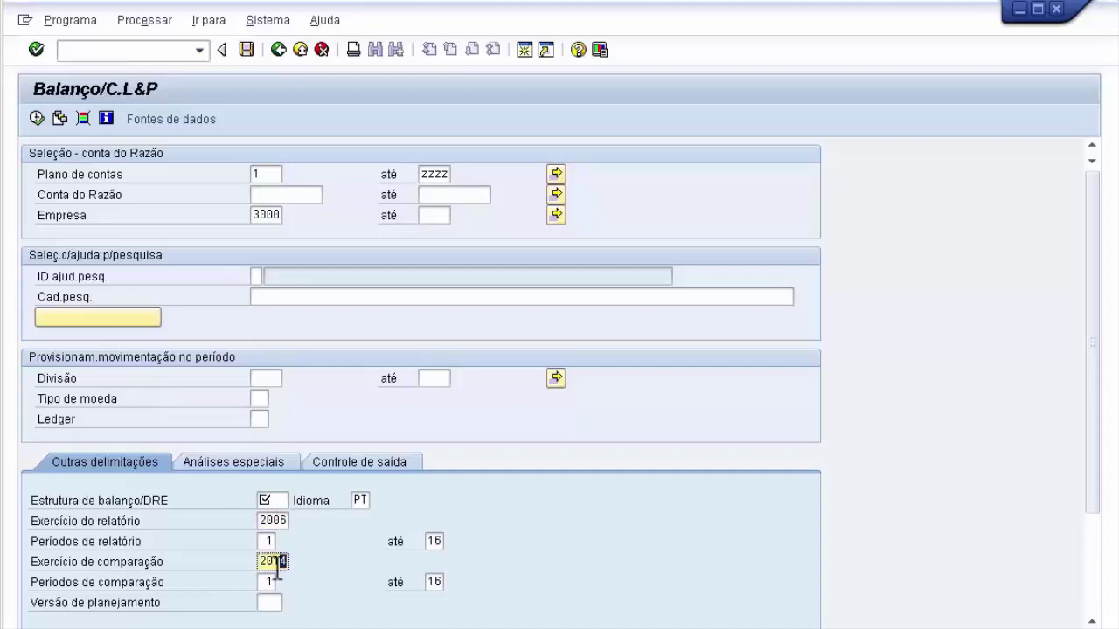
{"action": "type", "text": "10"}
Search the list of balance sheet/DRE structures for "brasil" and close the list without choosing an entry.
{"action": "left_click", "coordinate": [273, 501]}
{"action": "left_click", "coordinate": [293, 500]}
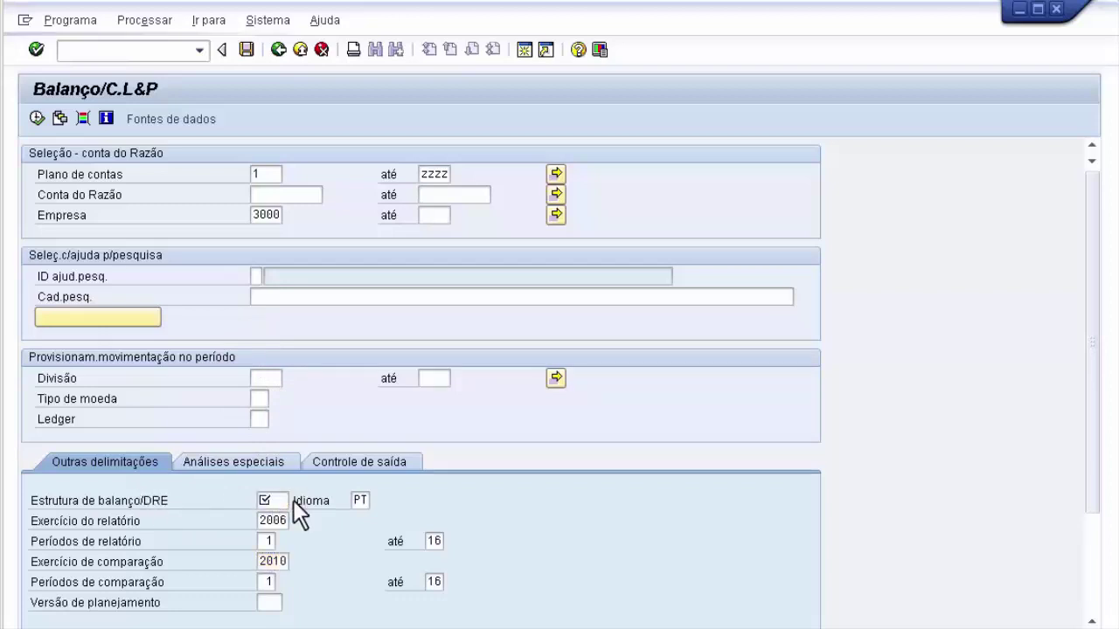
{"action": "left_click_drag", "start_coordinate": [506, 516], "coordinate": [619, 191]}
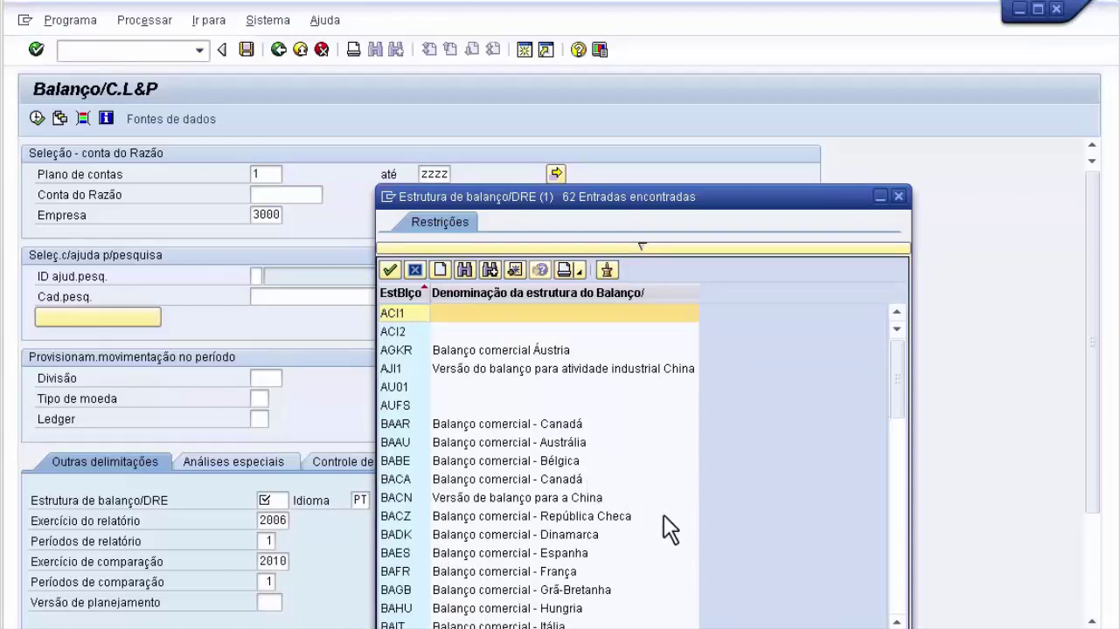
{"action": "left_click_drag", "start_coordinate": [897, 351], "coordinate": [898, 400]}
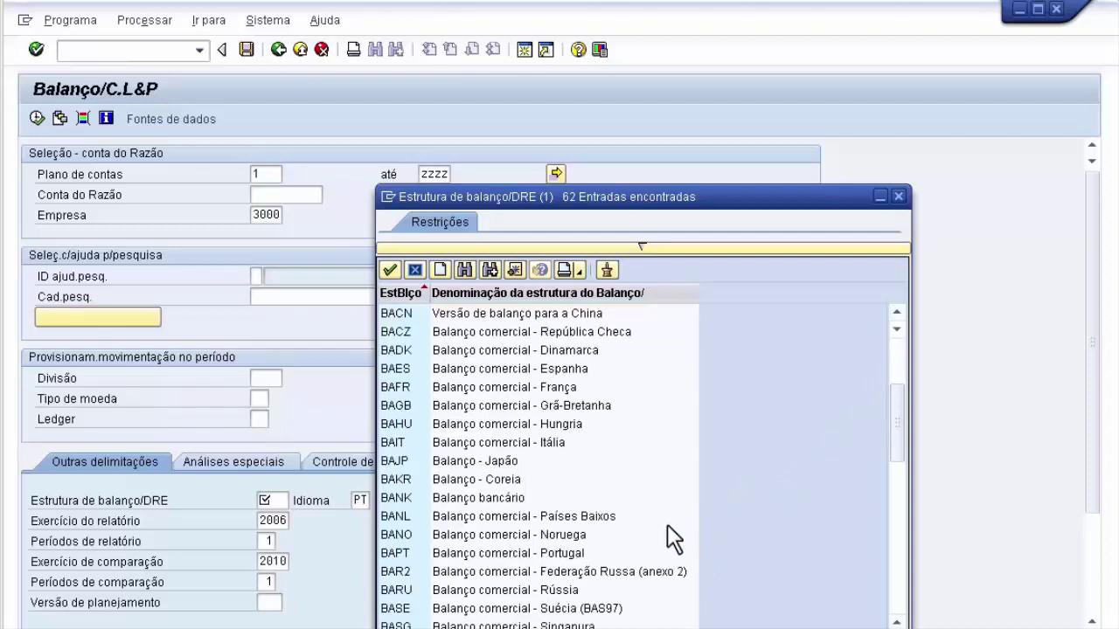
{"action": "left_click", "coordinate": [469, 272]}
{"action": "type", "text": "brasil"}
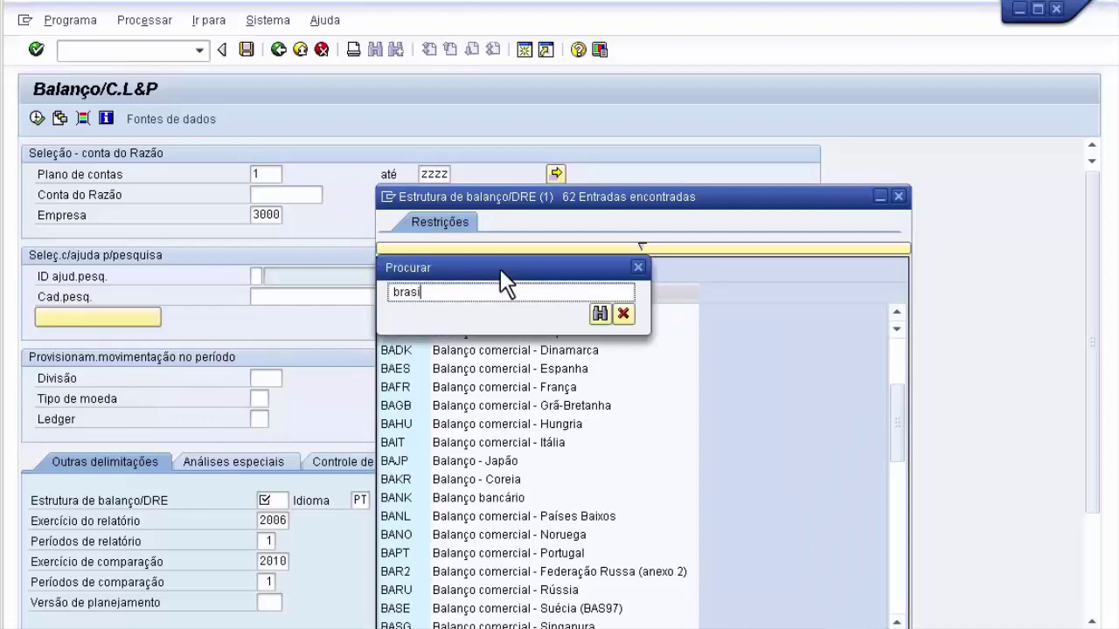
{"action": "key", "text": "Return"}
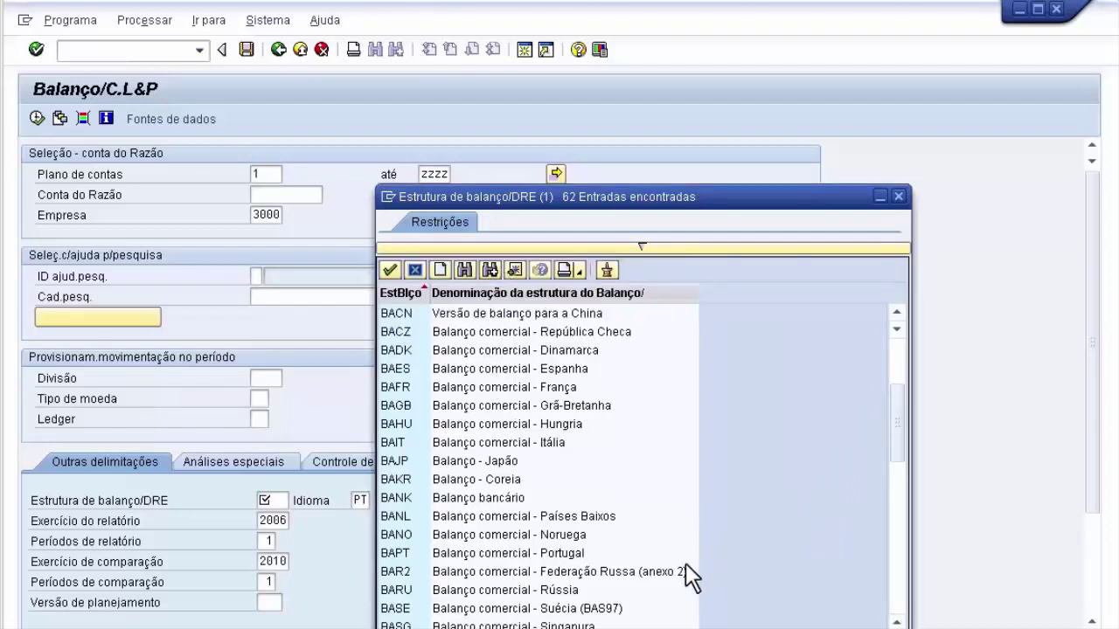
{"action": "left_click_drag", "start_coordinate": [897, 420], "coordinate": [908, 311]}
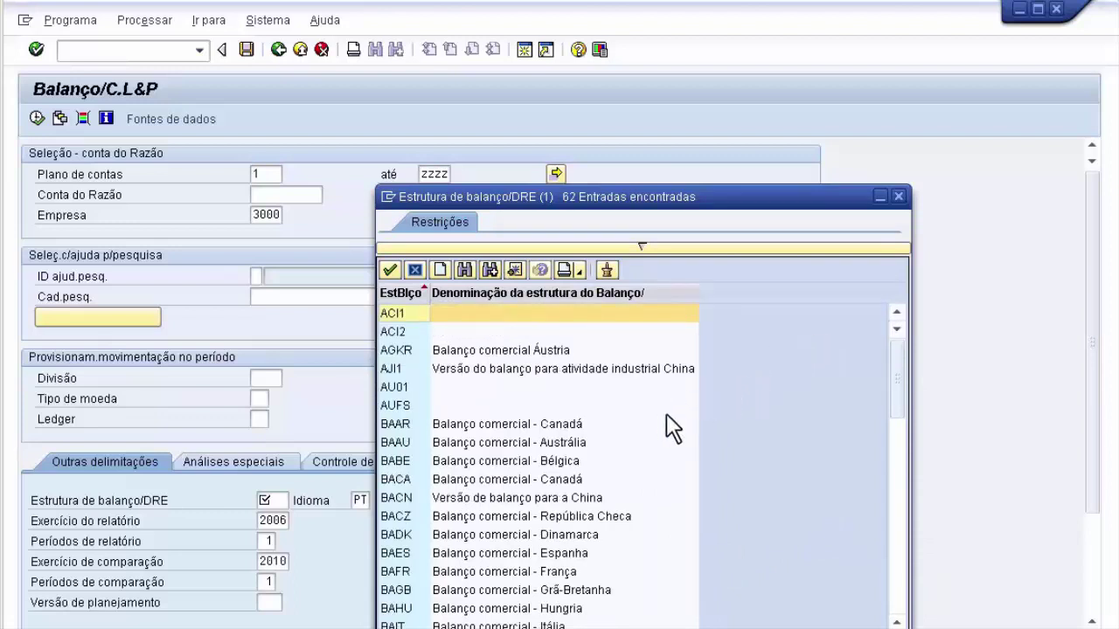
{"action": "left_click", "coordinate": [904, 202]}
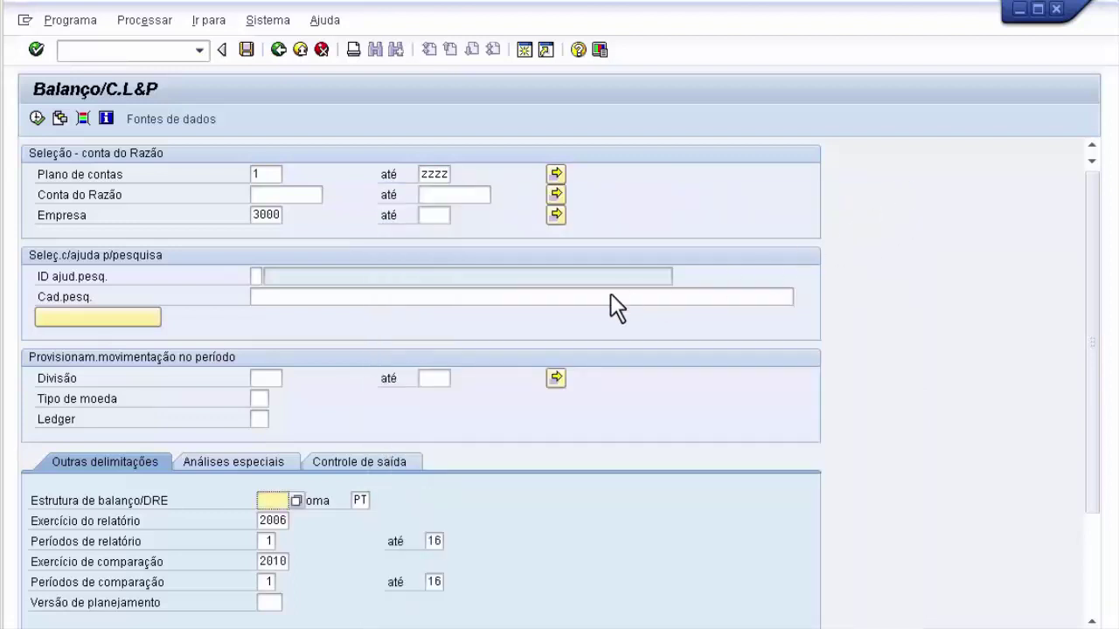
Choose ACI1 as the balance sheet/DRE structure and execute the report.
{"action": "left_click", "coordinate": [36, 117]}
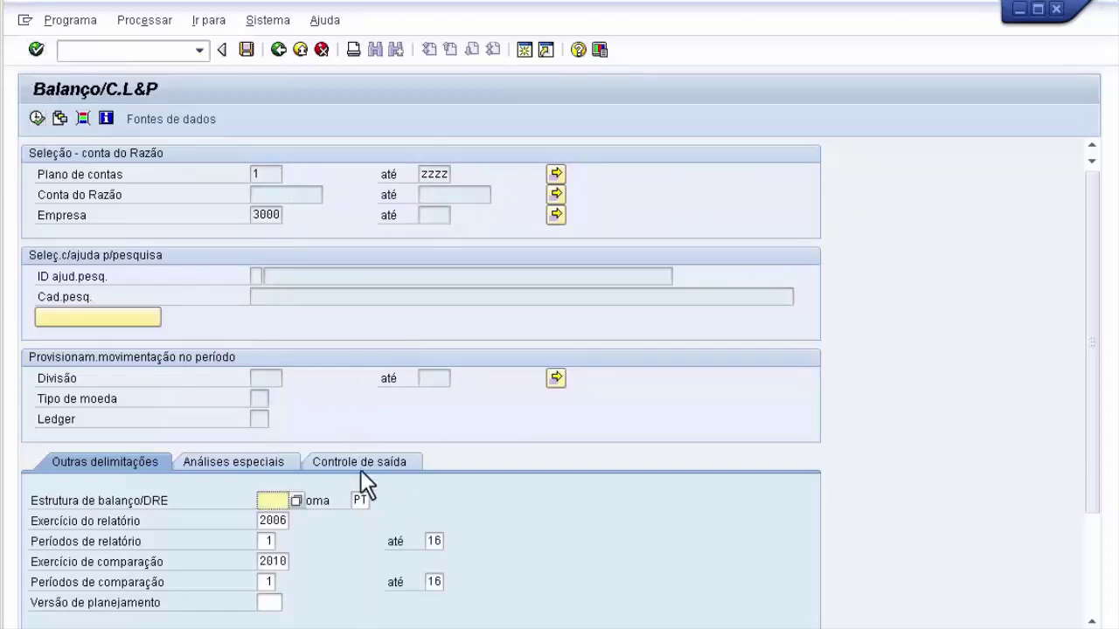
{"action": "left_click", "coordinate": [296, 500]}
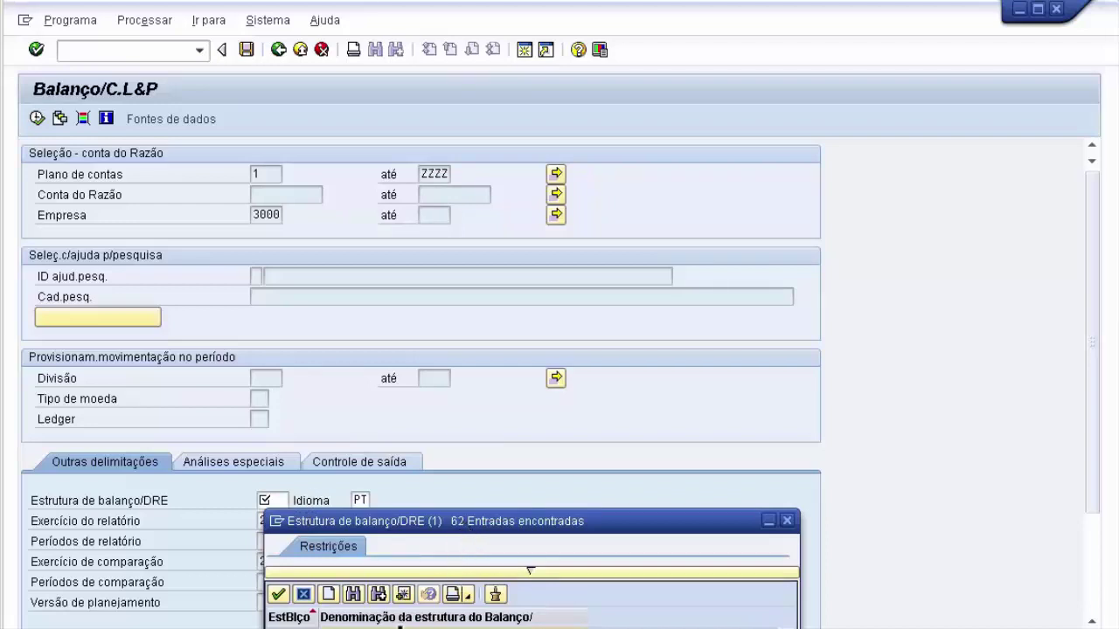
{"action": "key", "text": "Return"}
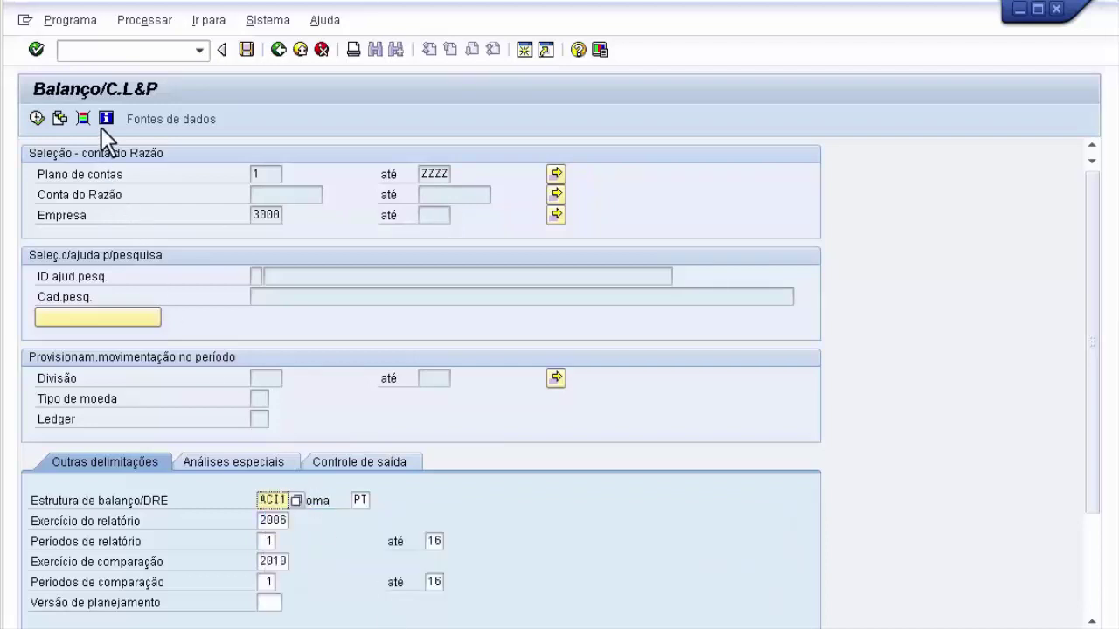
{"action": "left_click", "coordinate": [35, 118]}
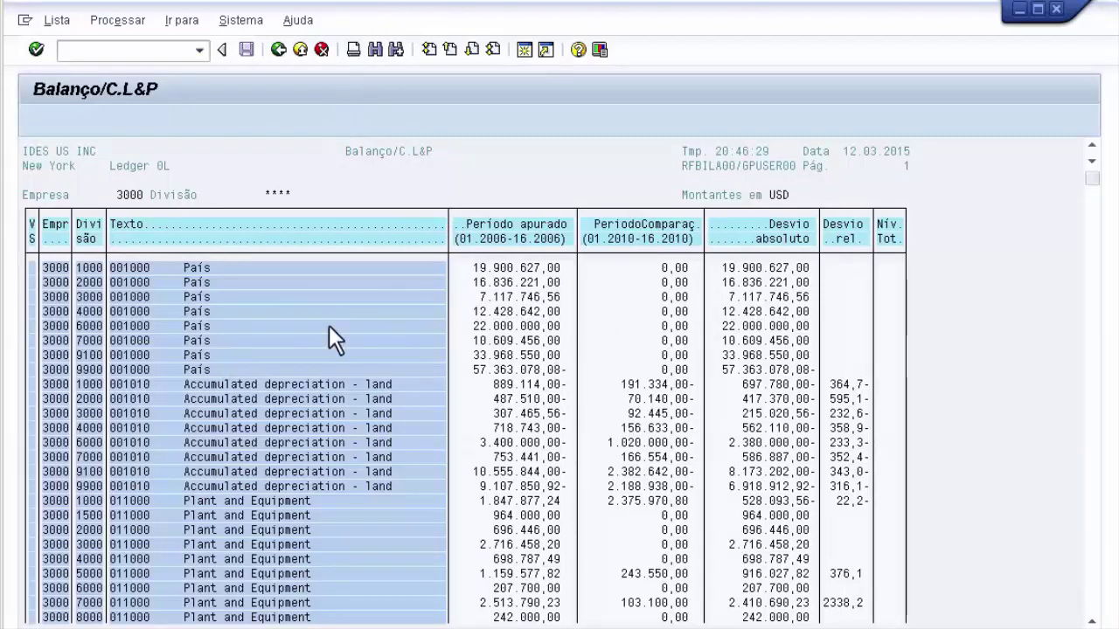
Return to the selection screen, change the balance sheet/DRE structure to BR01 (Balanço), and execute the report again.
{"action": "left_click", "coordinate": [278, 49]}
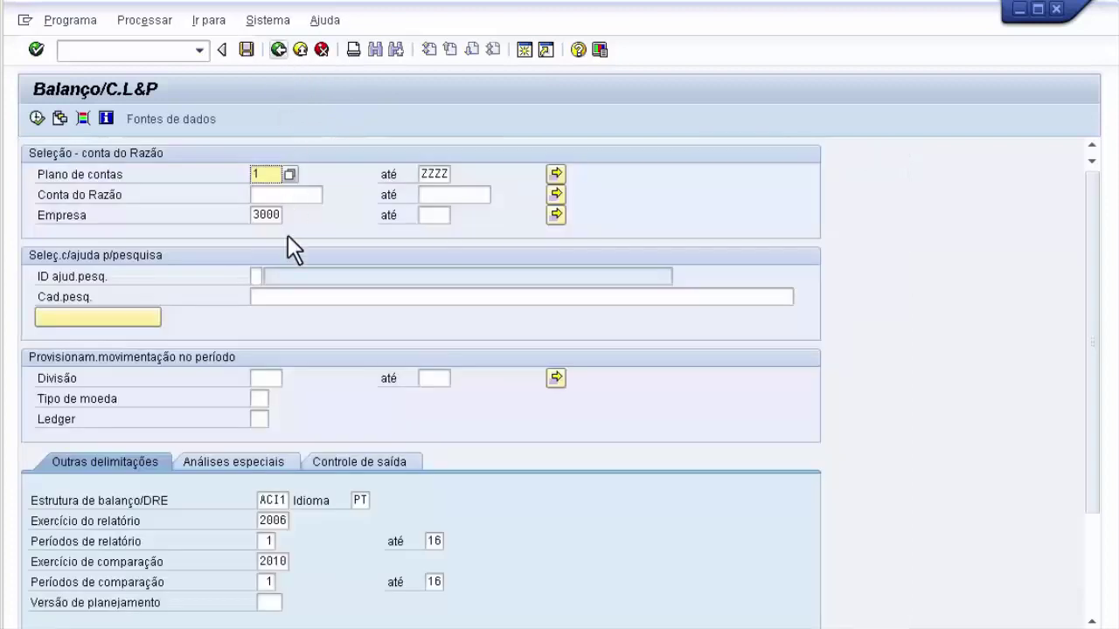
{"action": "left_click", "coordinate": [278, 500]}
{"action": "left_click", "coordinate": [296, 500]}
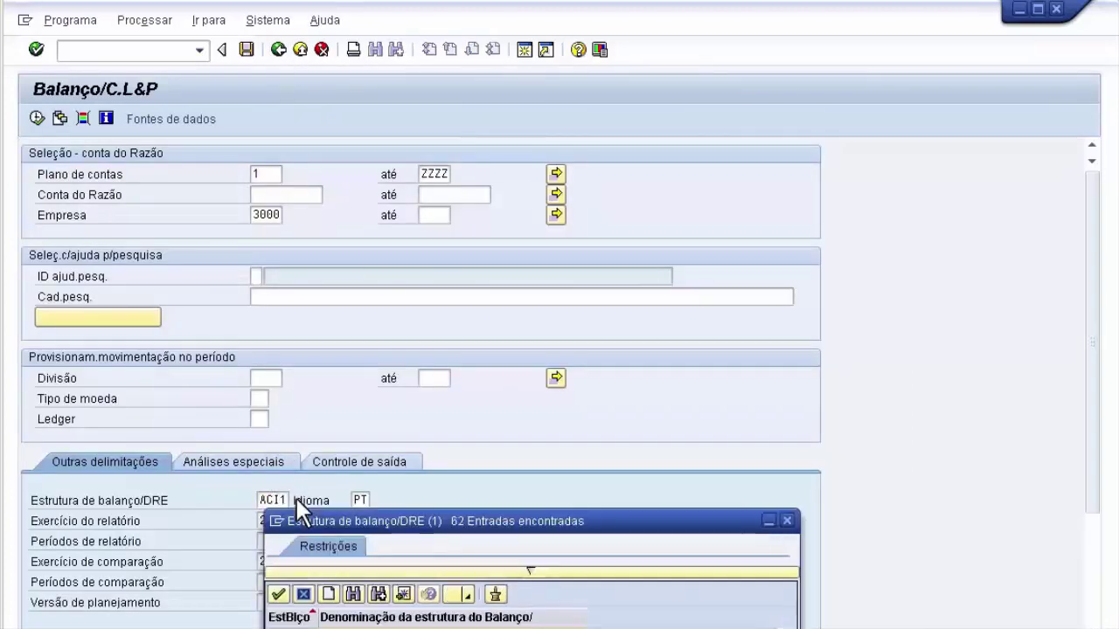
{"action": "left_click_drag", "start_coordinate": [400, 514], "coordinate": [499, 99]}
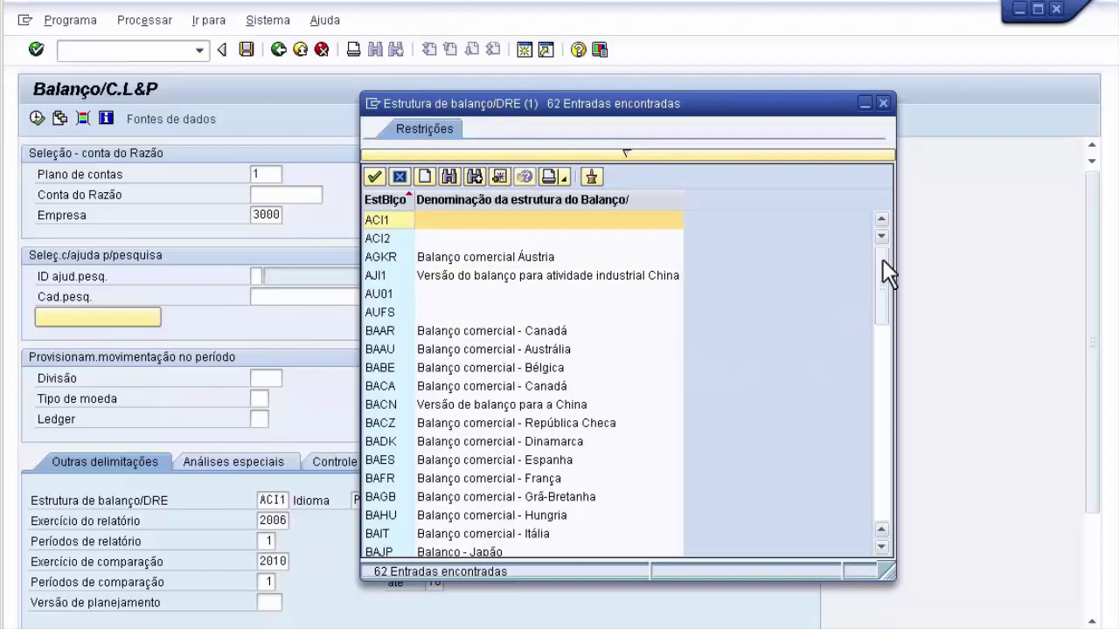
{"action": "left_click_drag", "start_coordinate": [882, 259], "coordinate": [876, 334]}
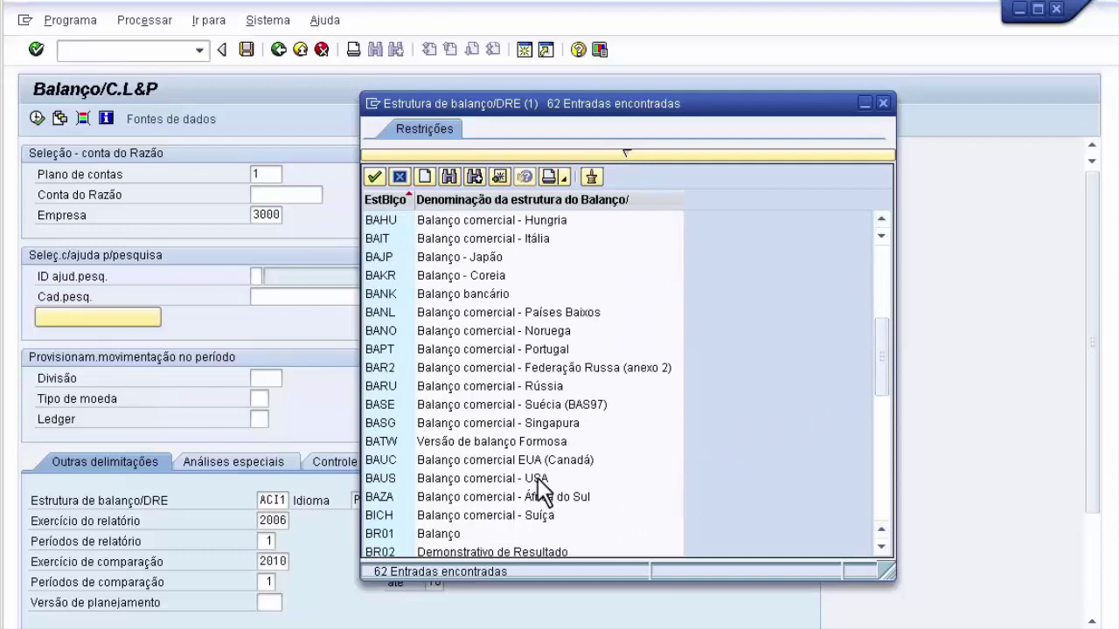
{"action": "double_click", "coordinate": [446, 534]}
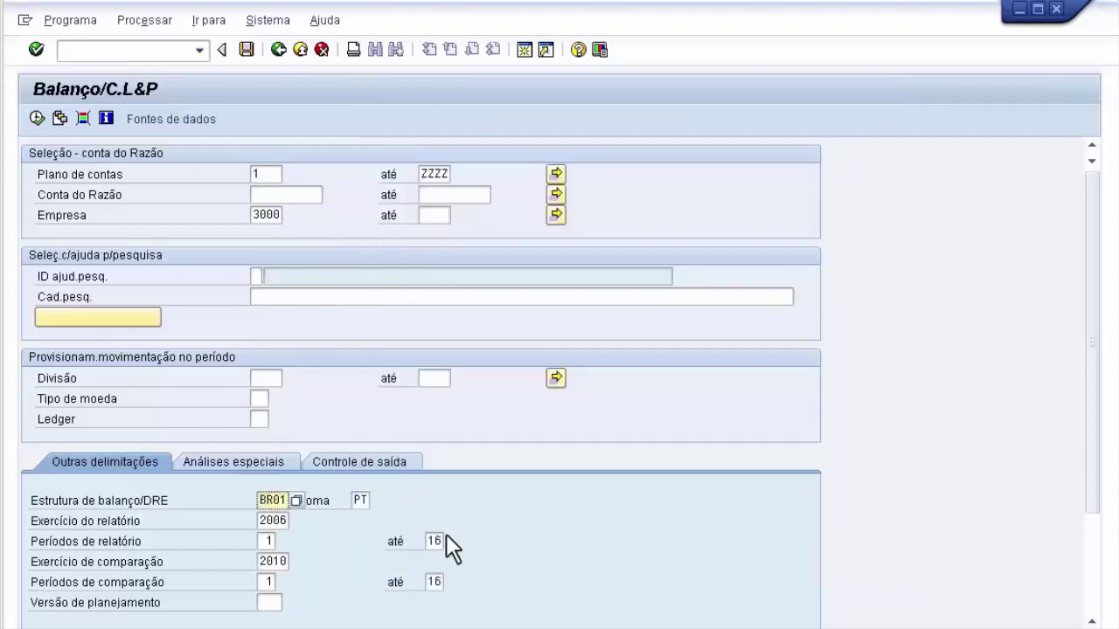
{"action": "left_click", "coordinate": [36, 118]}
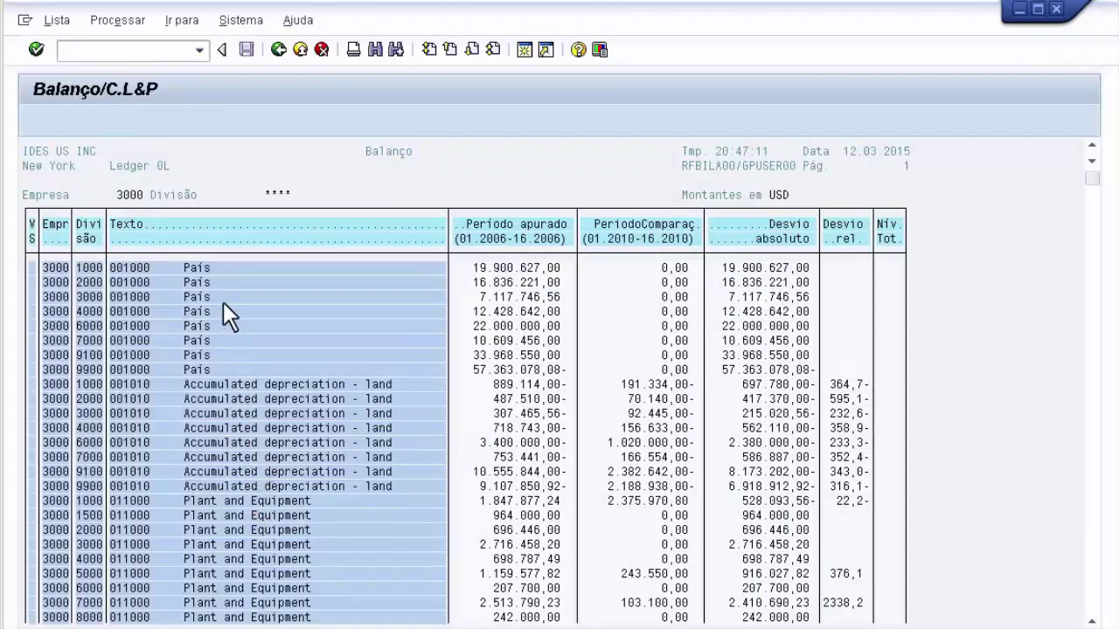
Review the account lines and their report and comparison period amounts in the generated balance sheet.
{"action": "key", "text": "ctrl+slash"}
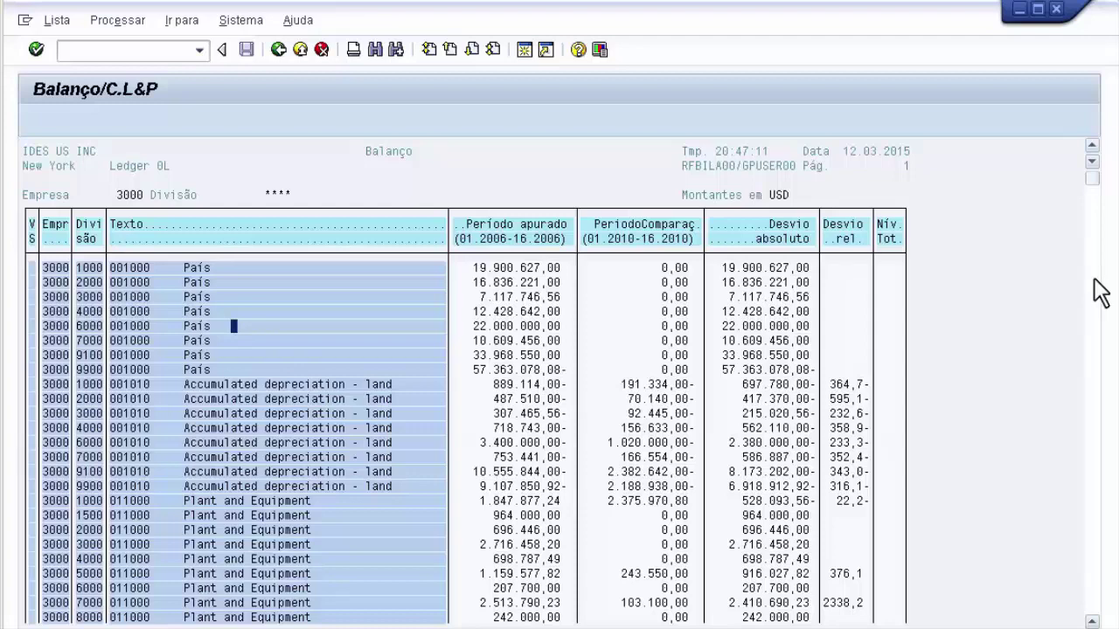
{"action": "scroll", "coordinate": [1100, 293], "scroll_direction": "down", "scroll_amount": 10}
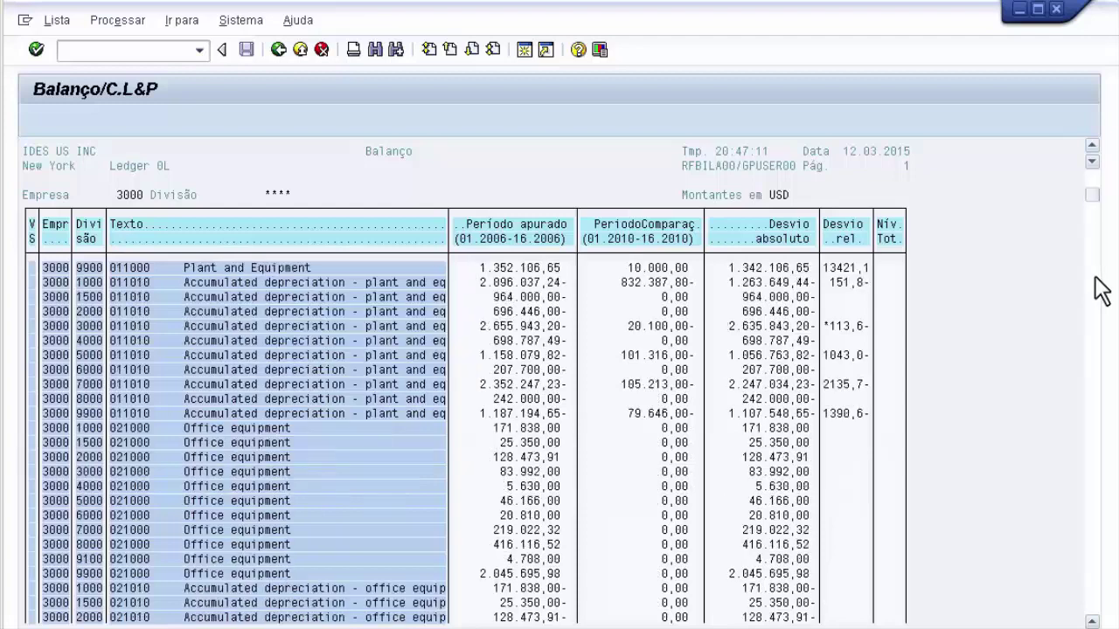
{"action": "scroll", "coordinate": [1100, 294], "scroll_direction": "down", "scroll_amount": 8}
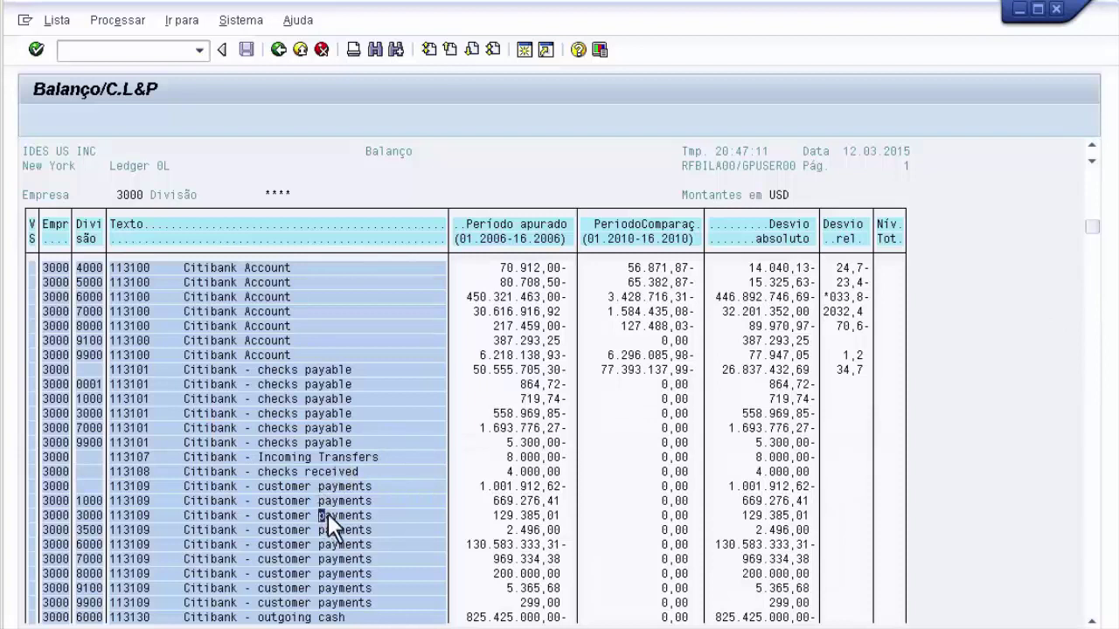
{"action": "scroll", "coordinate": [327, 513], "scroll_direction": "down", "scroll_amount": 2}
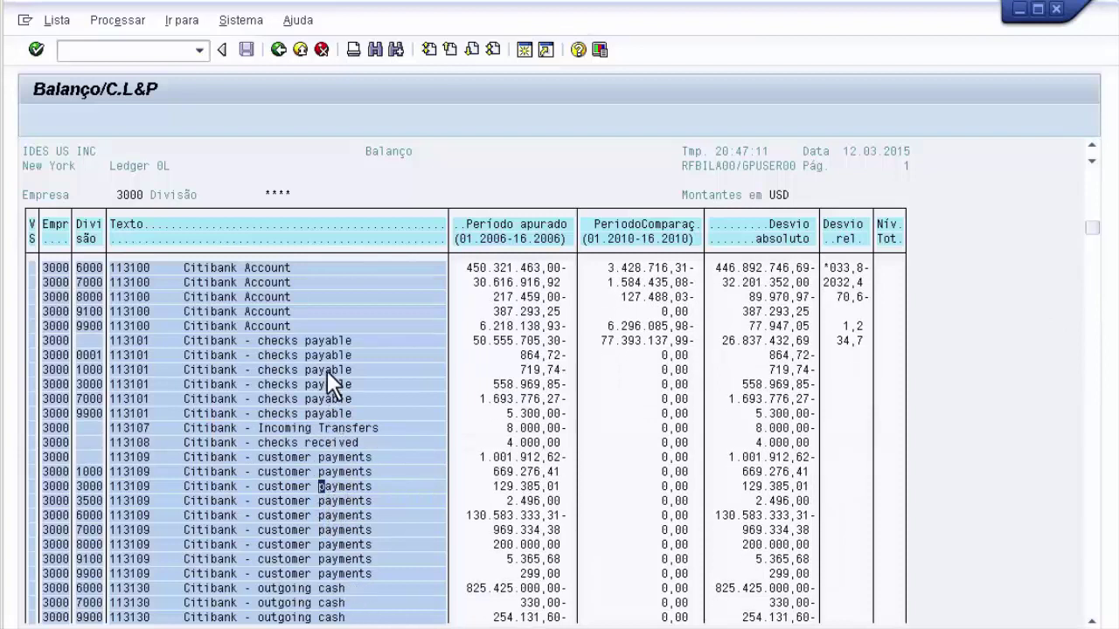